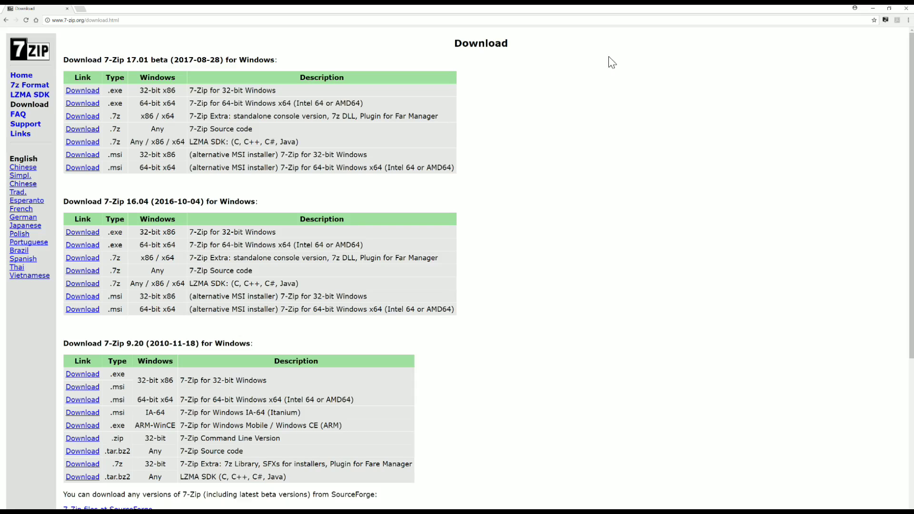
Close the 7-Zip page, maximize the GitHub Courseplay window and browse its master-branch file list
left_click(902, 12)
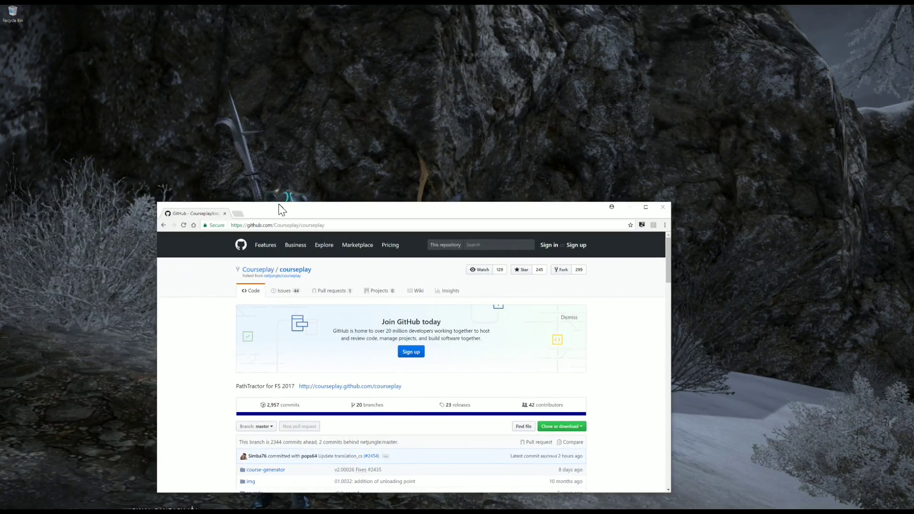
left_click_drag(279, 204, 320, 9)
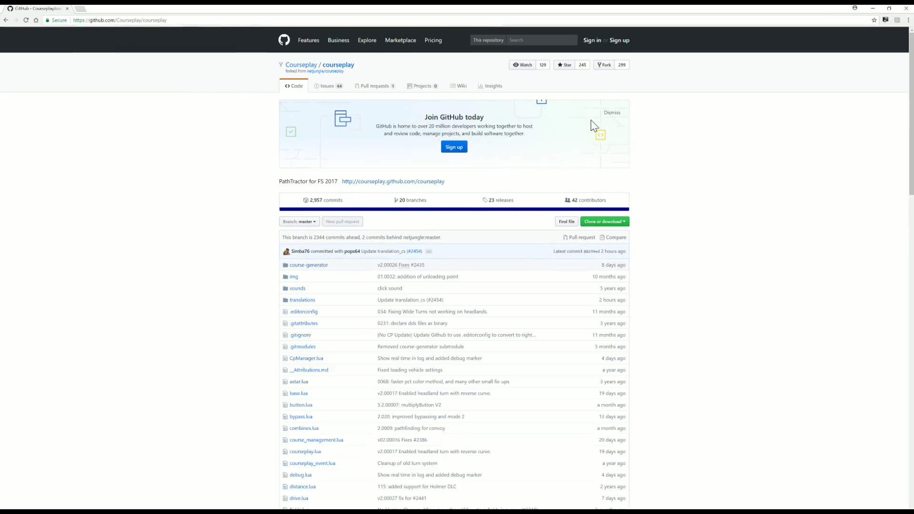
scroll(275, 249, "down", 3)
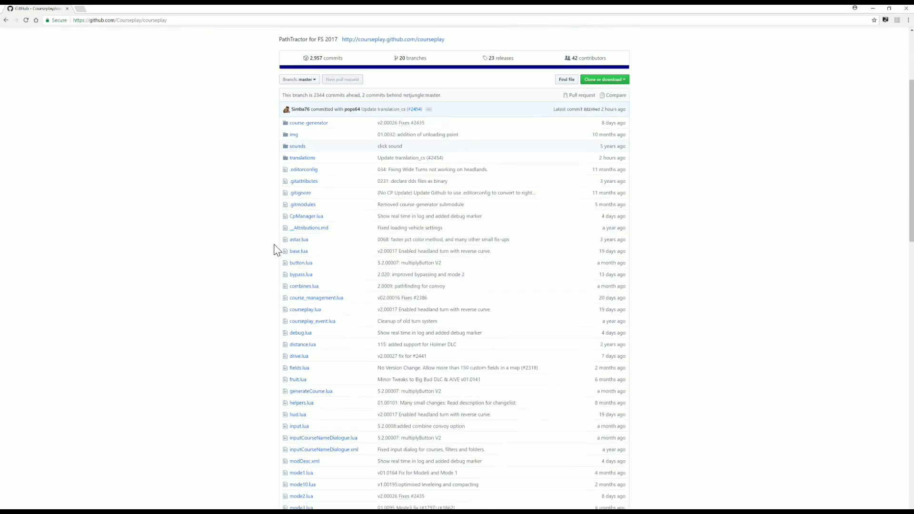
scroll(192, 319, "down", 1)
scroll(296, 234, "down", 1)
scroll(112, 322, "down", 2)
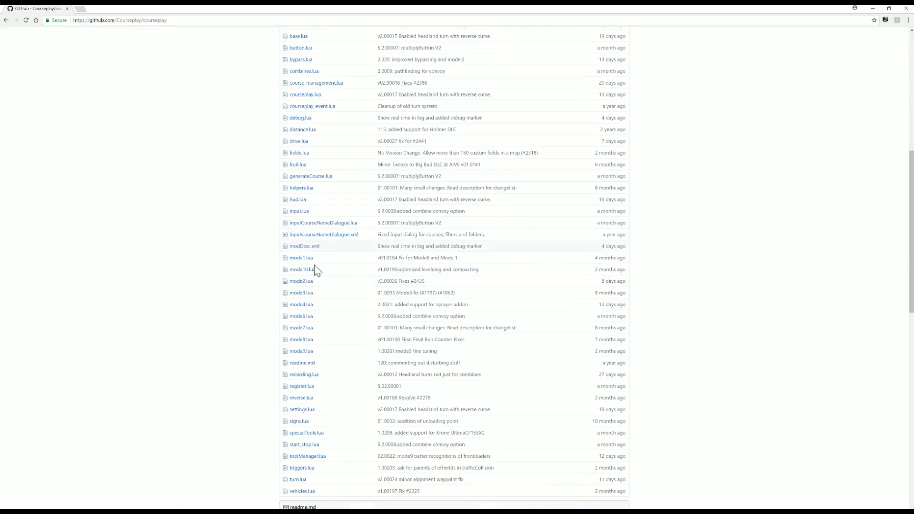
scroll(255, 292, "down", 3)
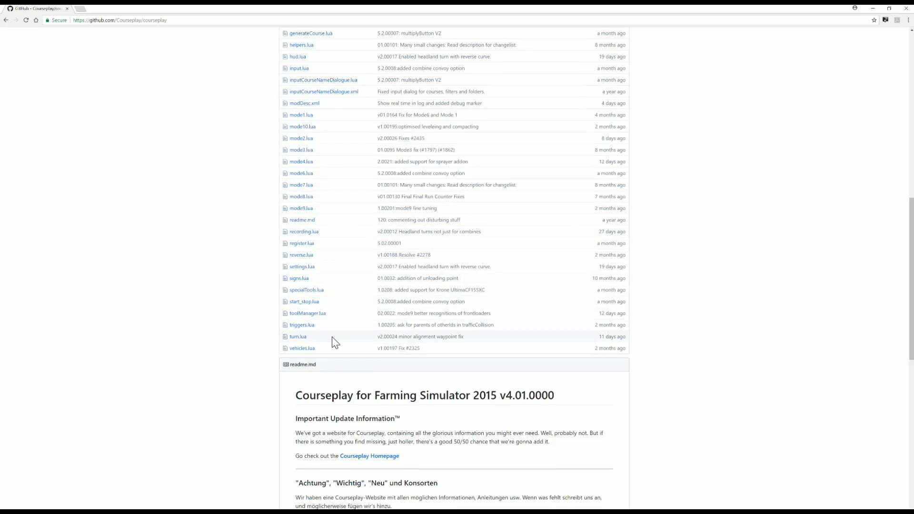
scroll(332, 336, "up", 7)
scroll(332, 336, "up", 4)
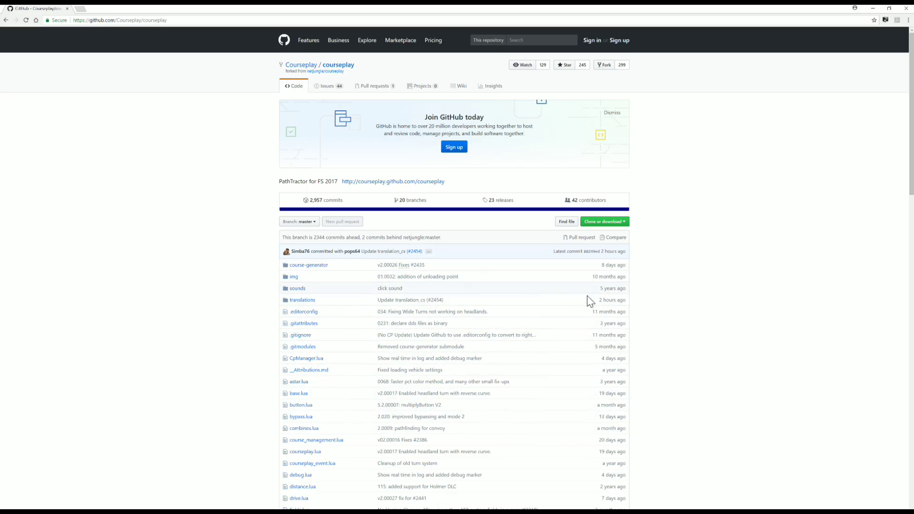
Download the Courseplay repository to the desktop as courseplay-master.zip using Download ZIP
left_click(602, 227)
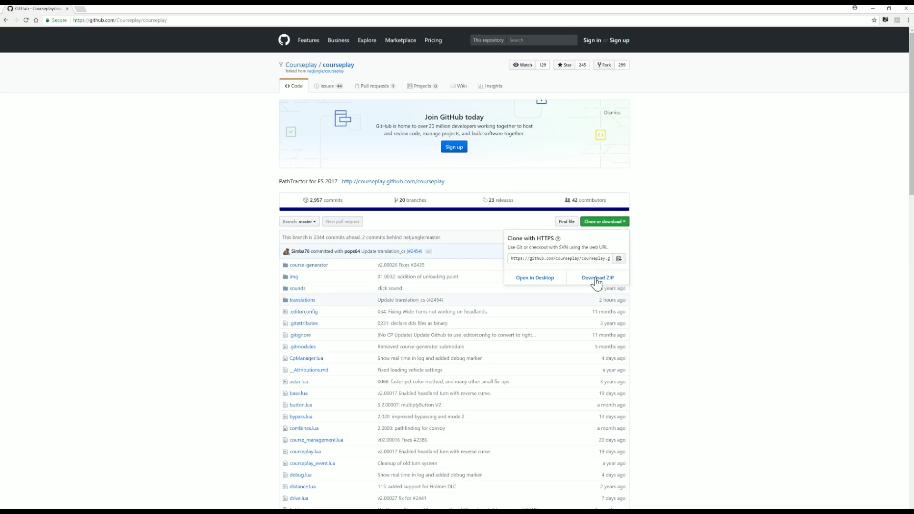
left_click(596, 280)
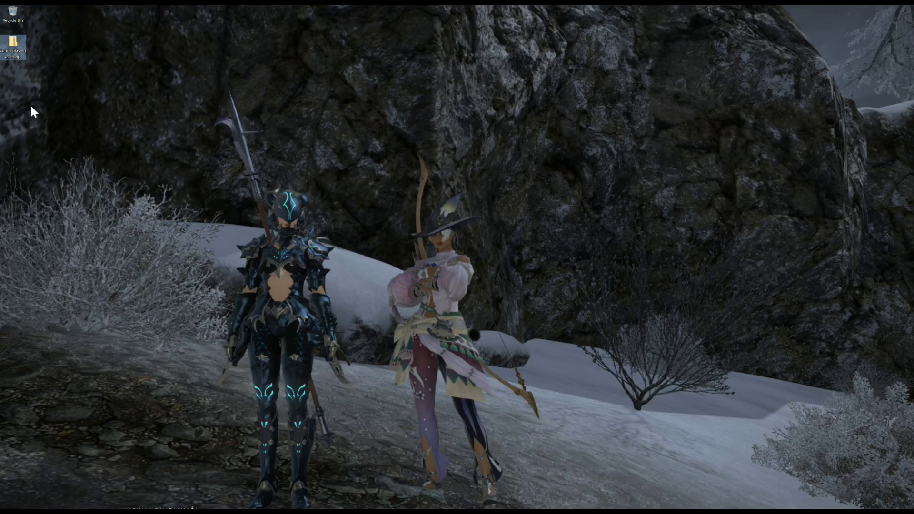
Extract courseplay-master.zip to a courseplay-master folder with 7-Zip, then move the ZIP to the Recycle Bin
right_click(13, 45)
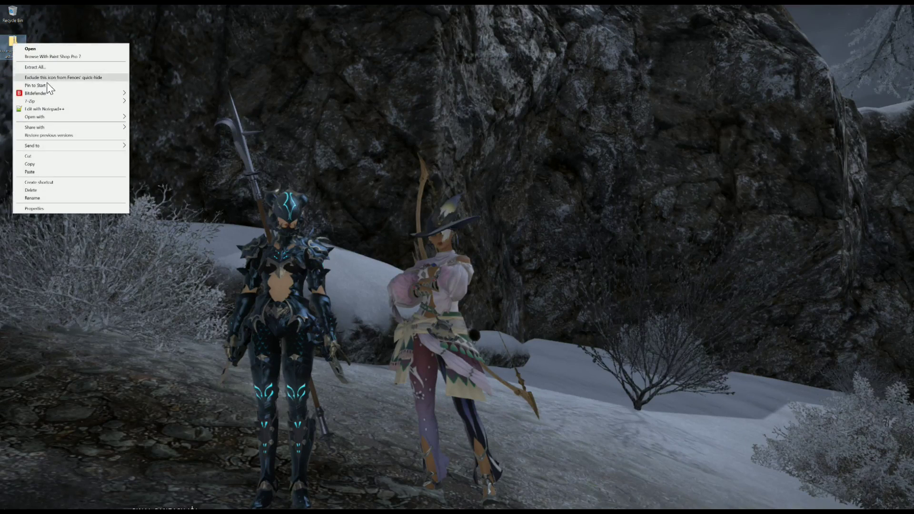
mouse_move(40, 101)
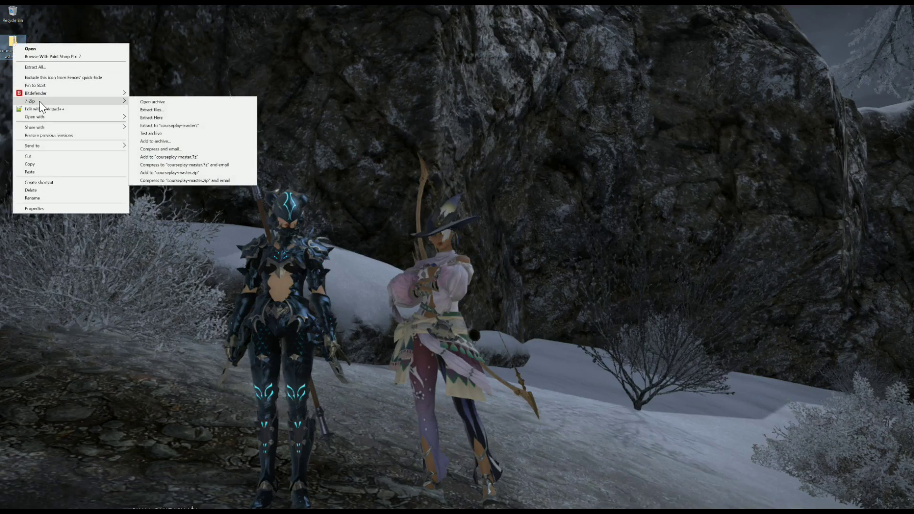
left_click(163, 125)
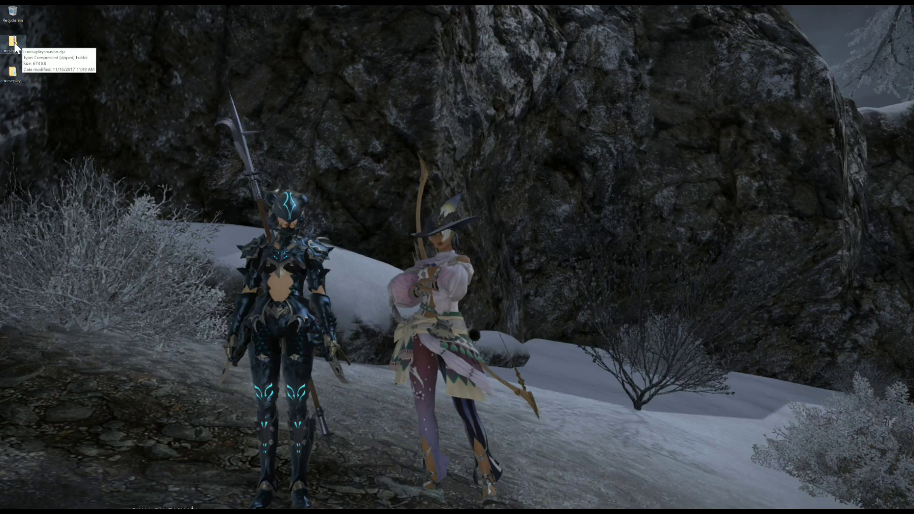
left_click_drag(12, 48, 13, 17)
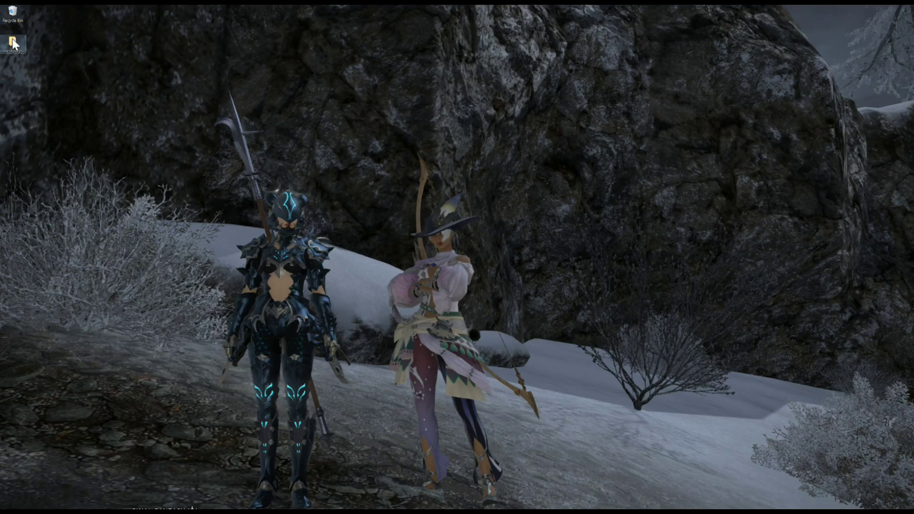
Open the desktop courseplay-master folder and then its inner courseplay-master subfolder
double_click(12, 41)
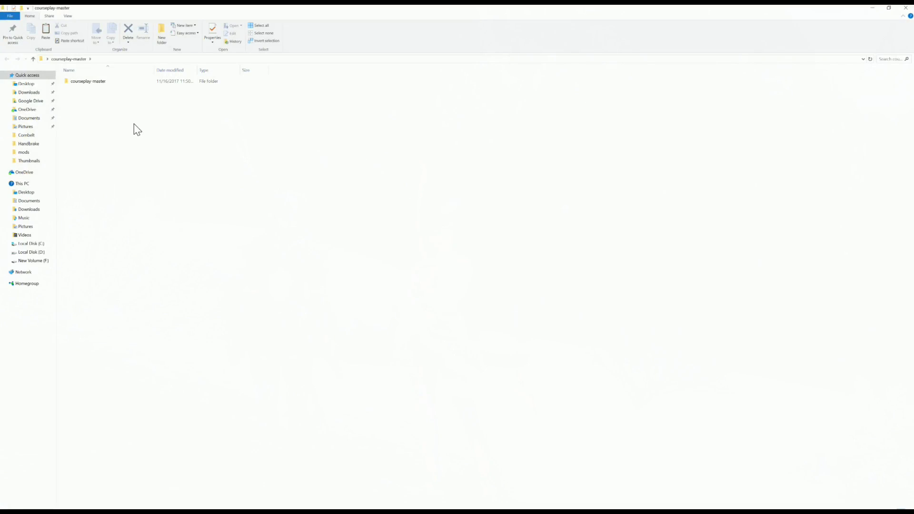
double_click(88, 81)
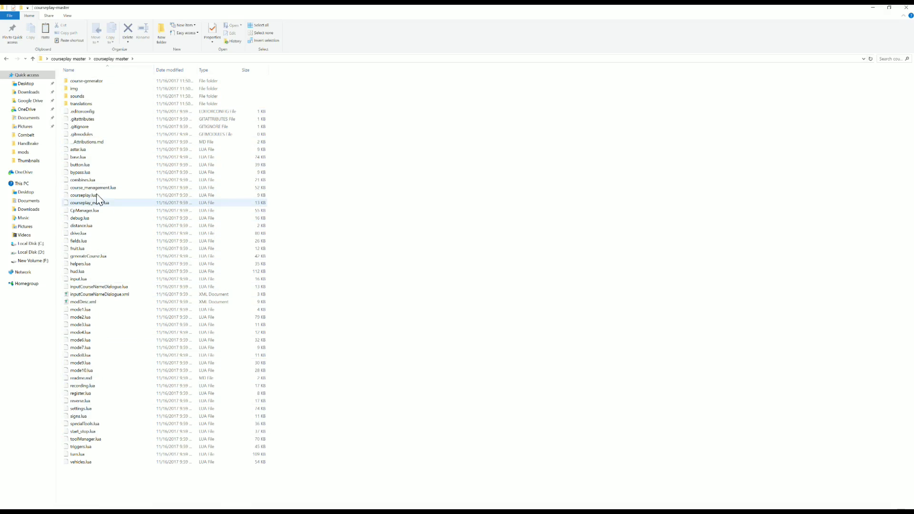
Select all the Courseplay files and folders and bring up 7-Zip's Add to Archive dialog
left_click_drag(73, 475, 116, 80)
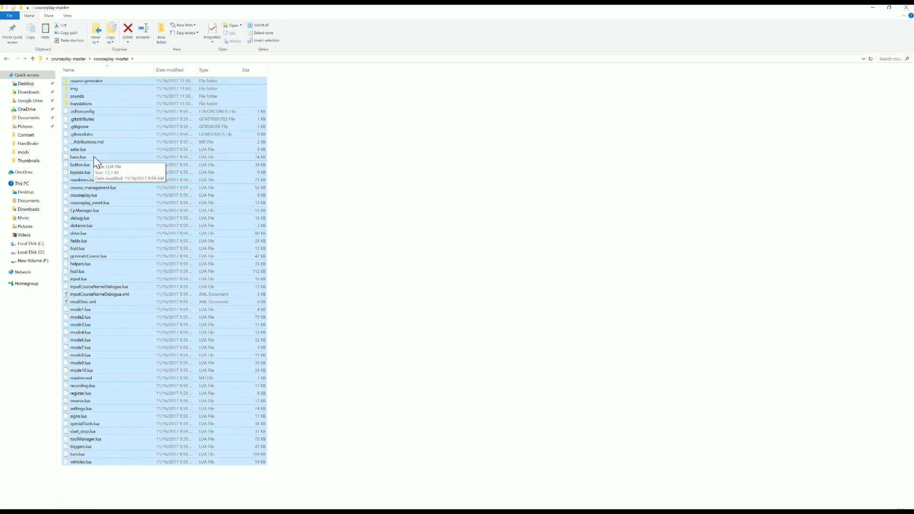
right_click(93, 156)
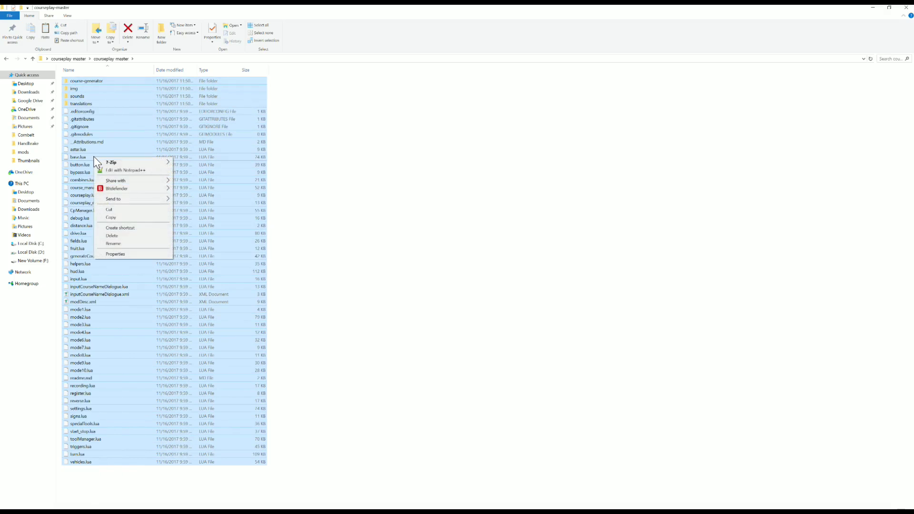
mouse_move(109, 163)
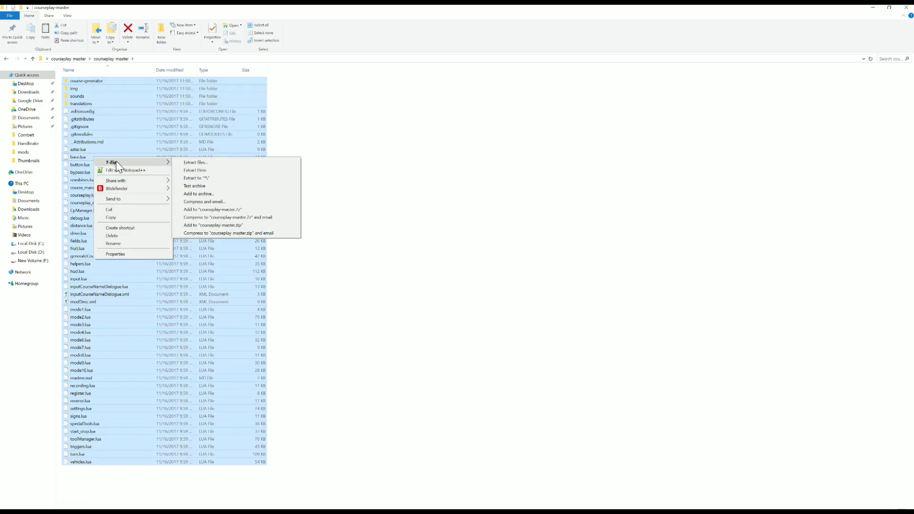
left_click(195, 194)
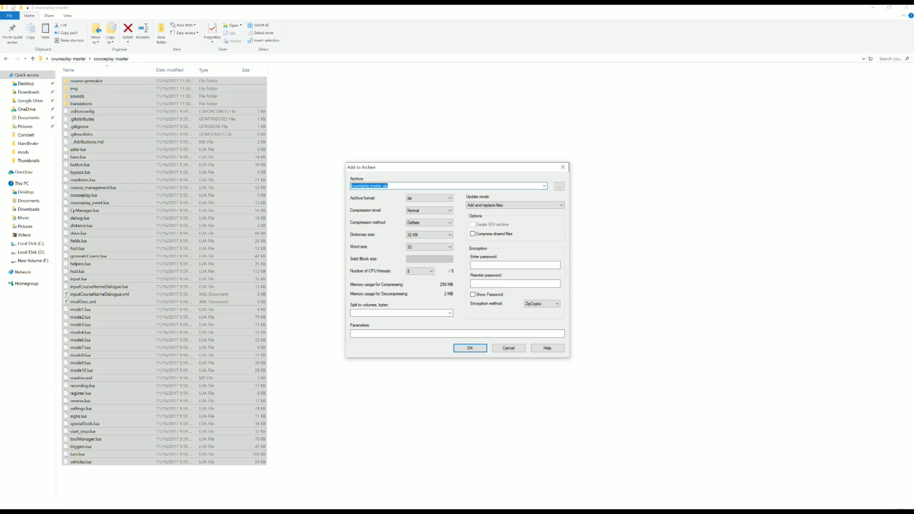
Rename the archive from courseplay-master.zip to courseplay.zip and create it
left_click(387, 186)
key("BackSpace")
key("BackSpace")
key("BackSpace")
key("BackSpace")
key("BackSpace")
key("BackSpace")
left_click(465, 347)
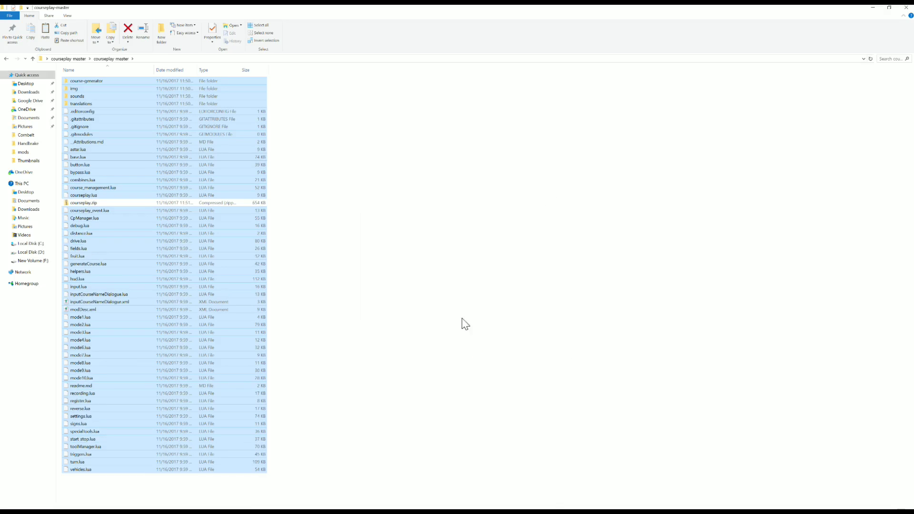
Copy courseplay.zip to the clipboard and close the File Explorer window
left_click(102, 202)
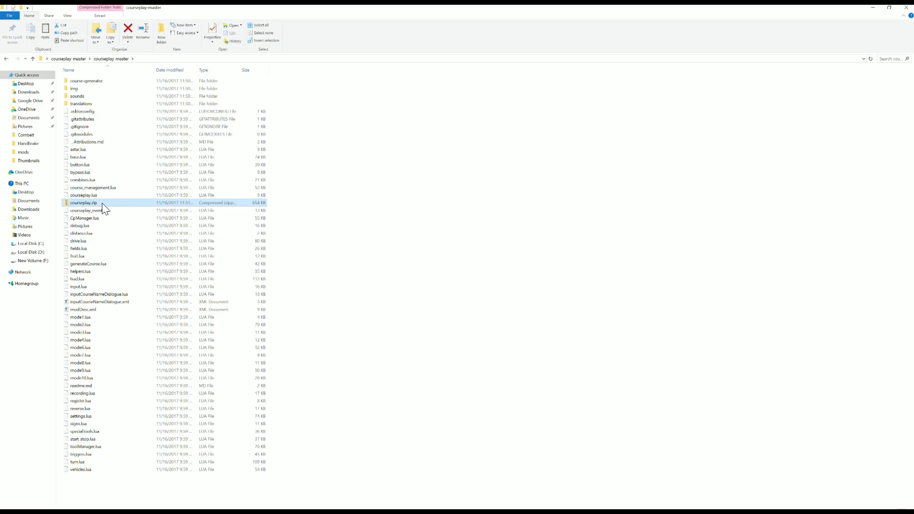
right_click(102, 203)
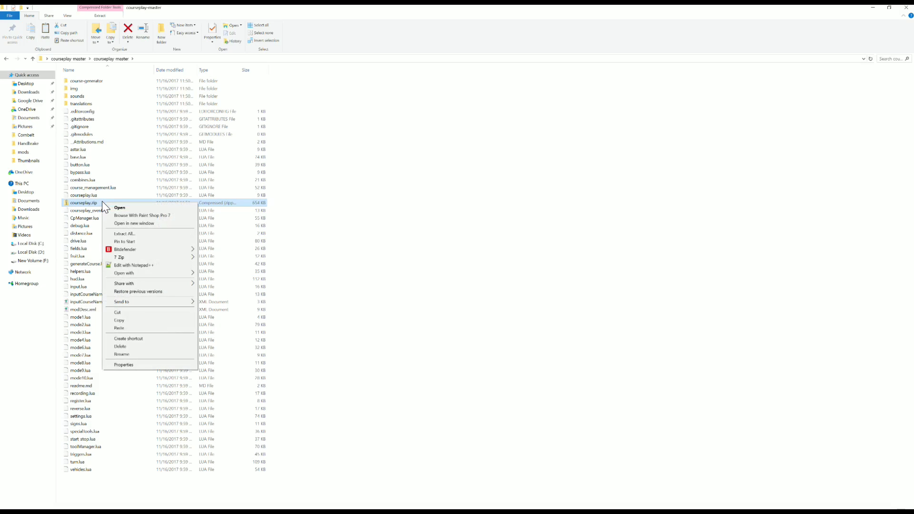
left_click(121, 320)
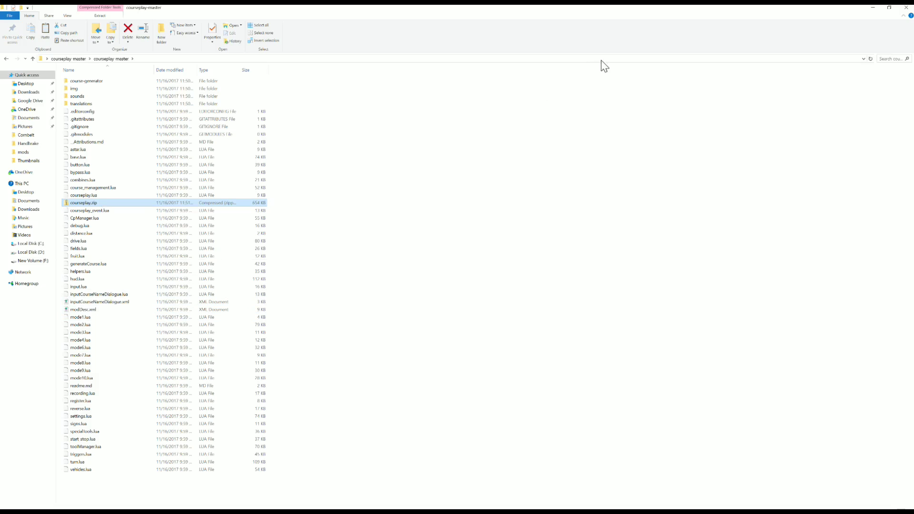
left_click(902, 10)
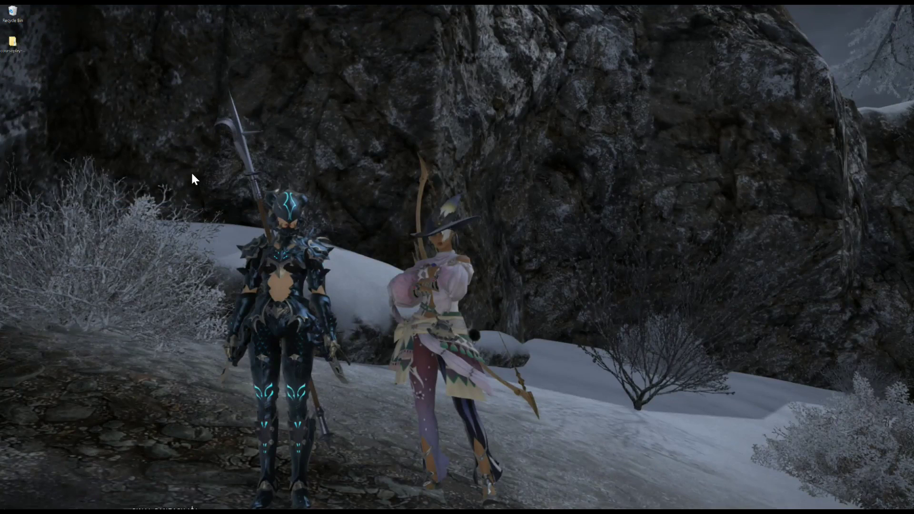
Paste courseplay.zip onto the desktop and move the courseplay-master folder to the Recycle Bin
right_click(190, 172)
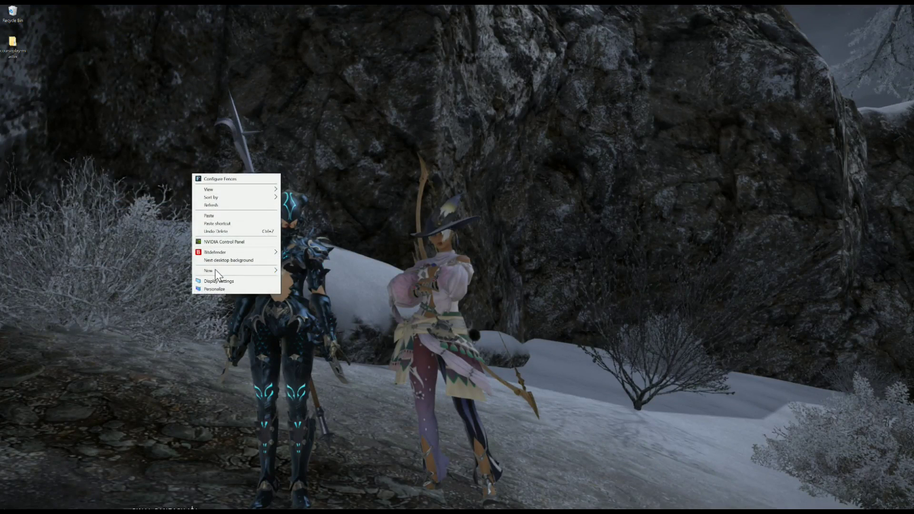
left_click(207, 216)
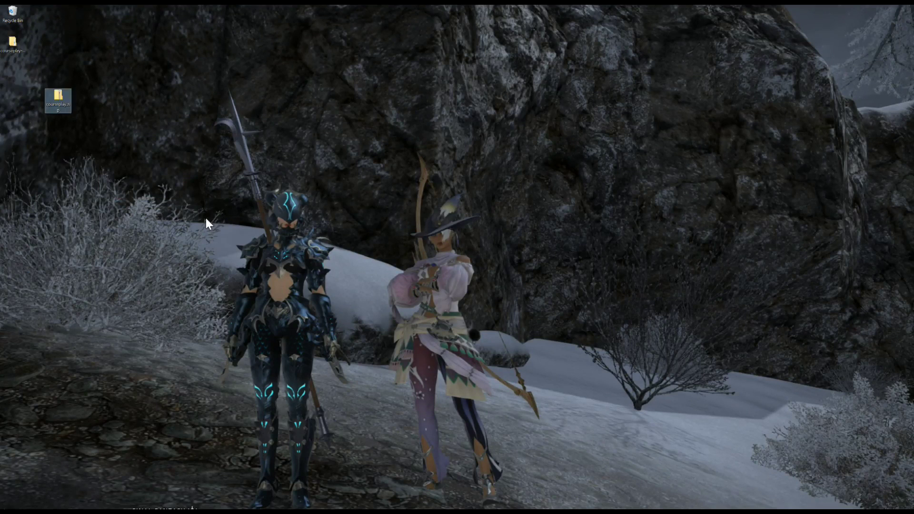
left_click(13, 41)
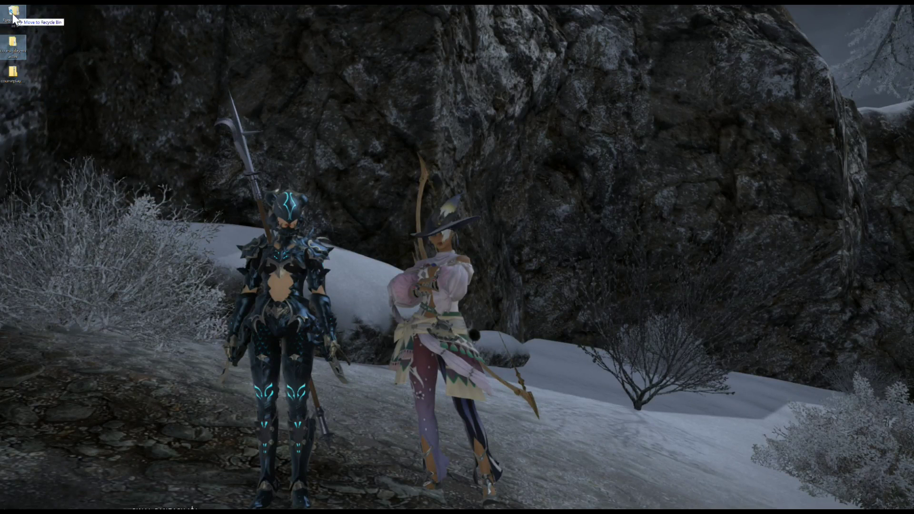
left_click_drag(13, 40, 125, 63)
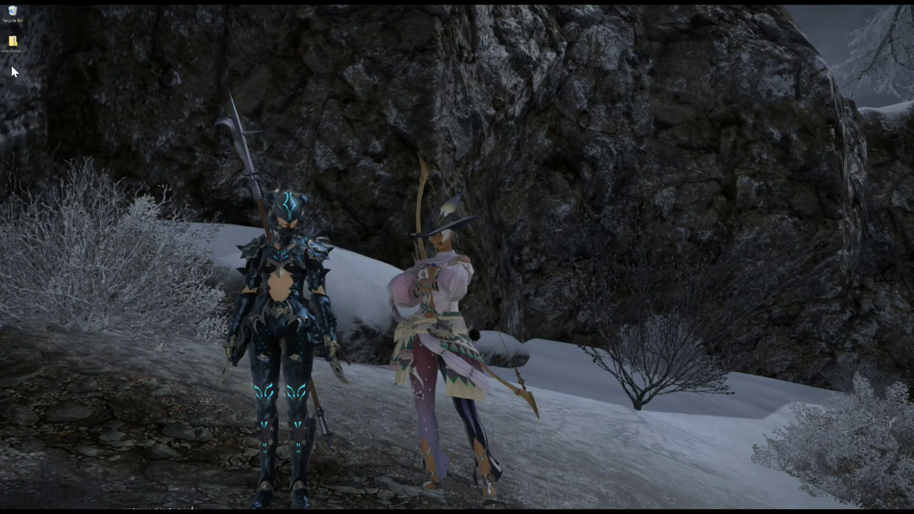